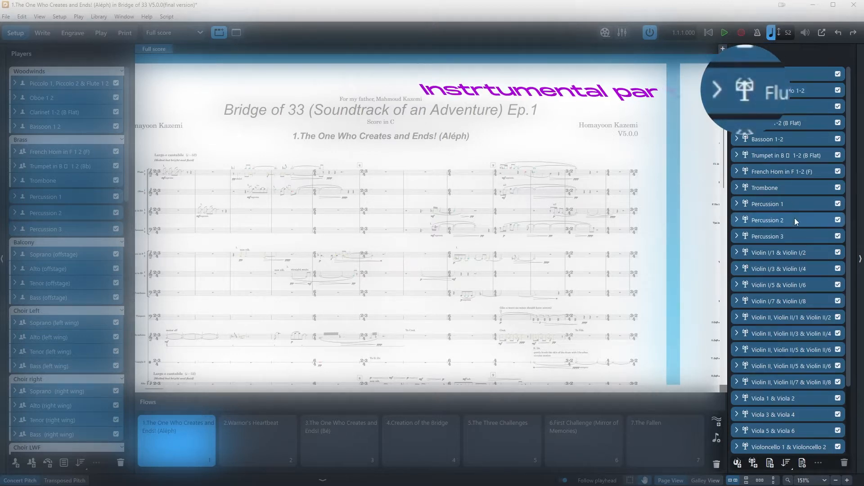
Select the Clarinet 1-2 (B Flat) layout, followed by the Oboe 1-2 layout, to see which players each one includes.
scroll(795, 218, "down", 3)
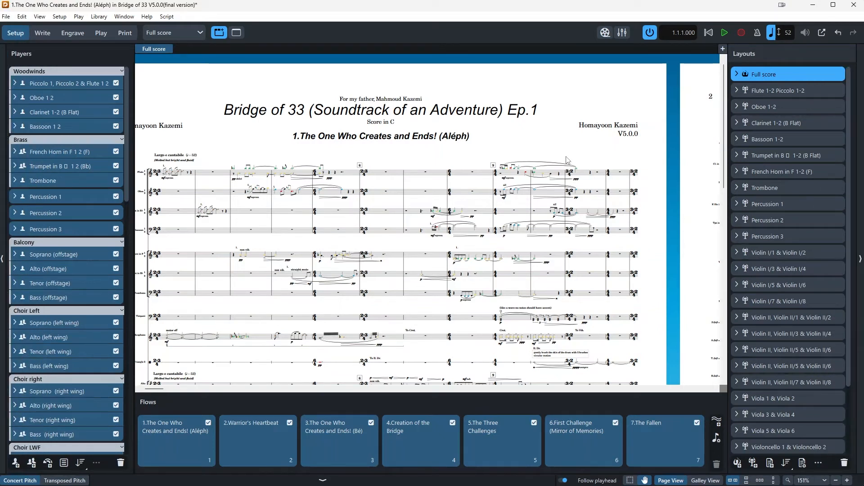
left_click(783, 128)
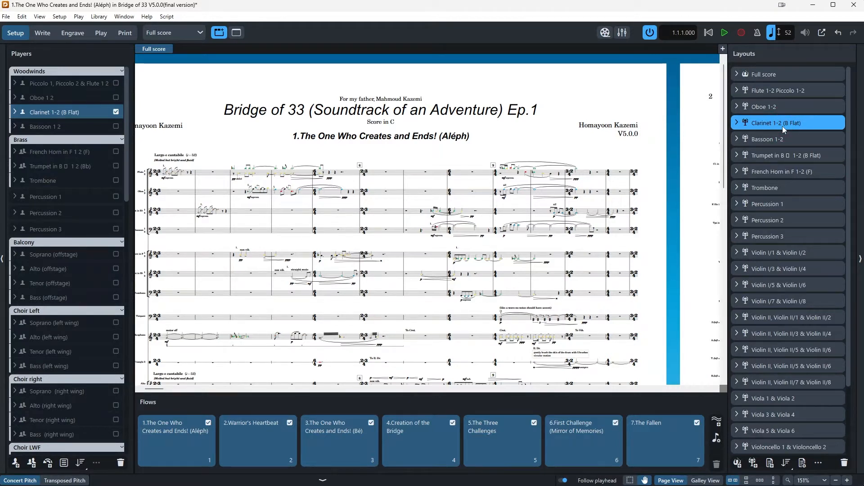
left_click(782, 107)
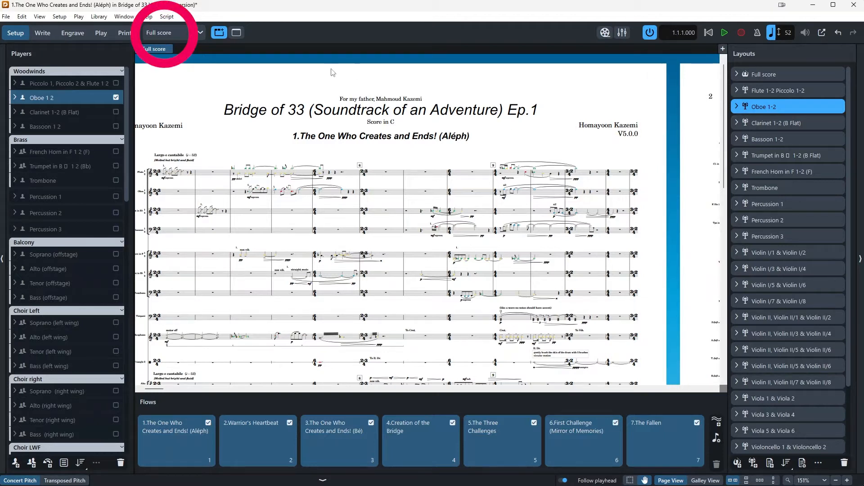
Display the Oboe 1-2 part layout in the music area and look through its pages.
left_click(177, 35)
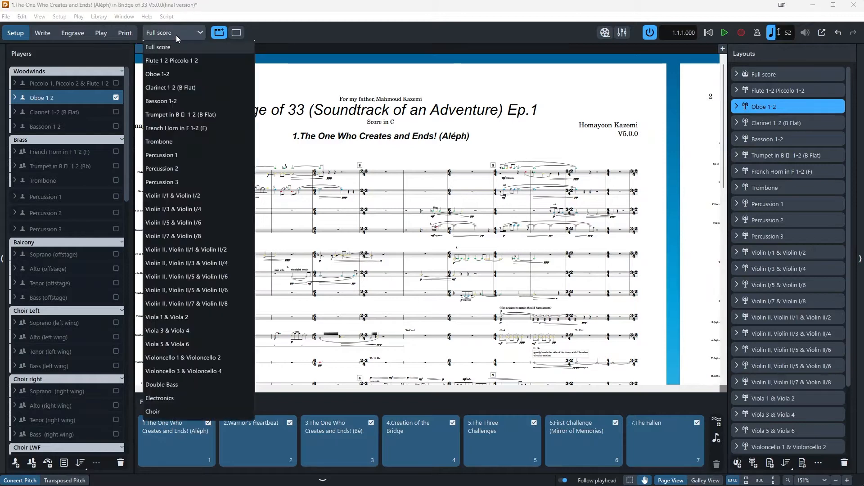
left_click(169, 74)
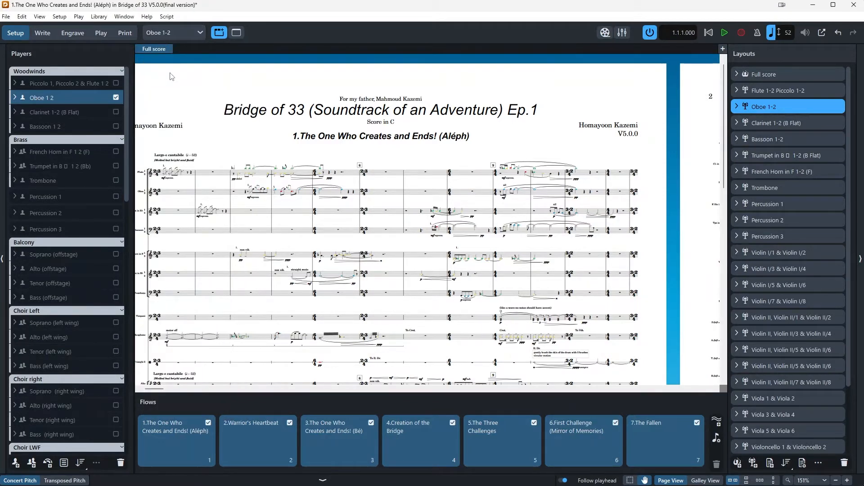
scroll(360, 144, "down", 2)
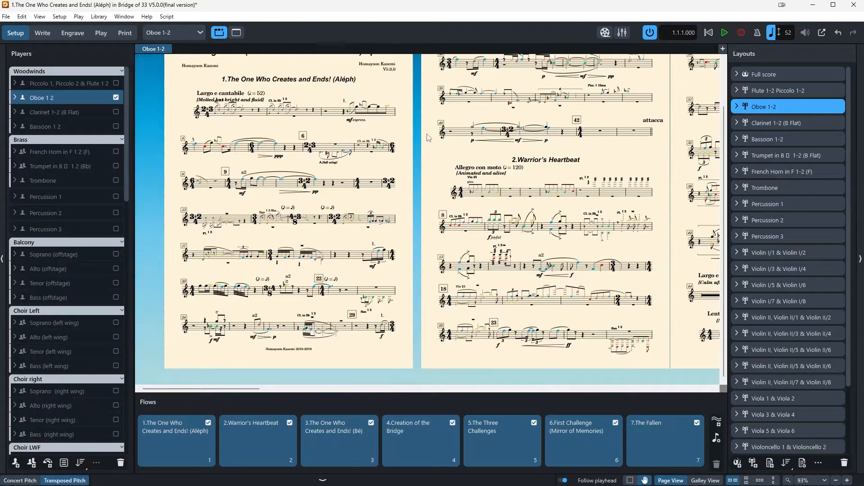
left_click(223, 107)
left_click(508, 186)
mouse_move(252, 389)
left_mouse_down()
mouse_move(406, 392)
mouse_move(616, 366)
left_mouse_up()
left_click(362, 250)
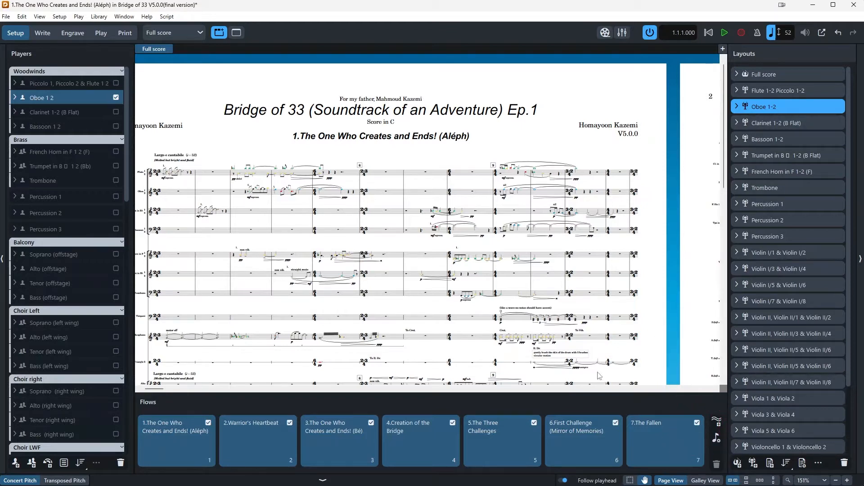
Exclude flows 2 through 7 from the Oboe 1-2 layout, keeping only flow 1, and display that layout.
left_click(697, 423)
left_click(615, 423)
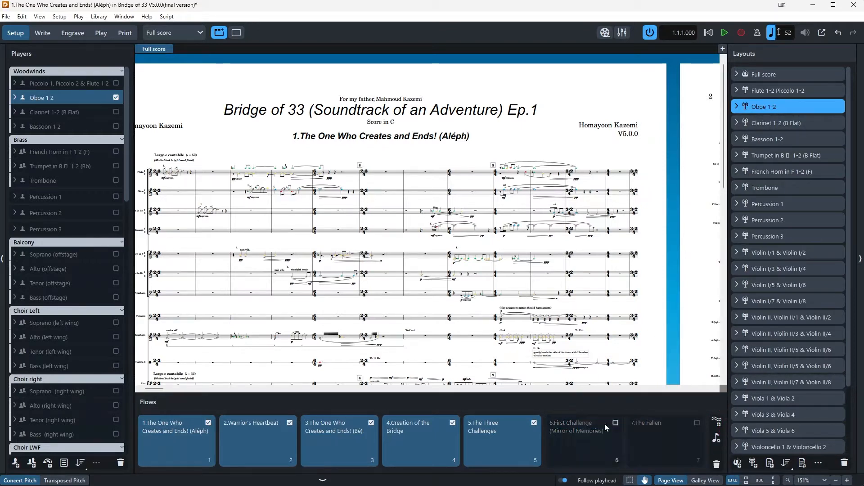
left_click(534, 423)
left_click(453, 423)
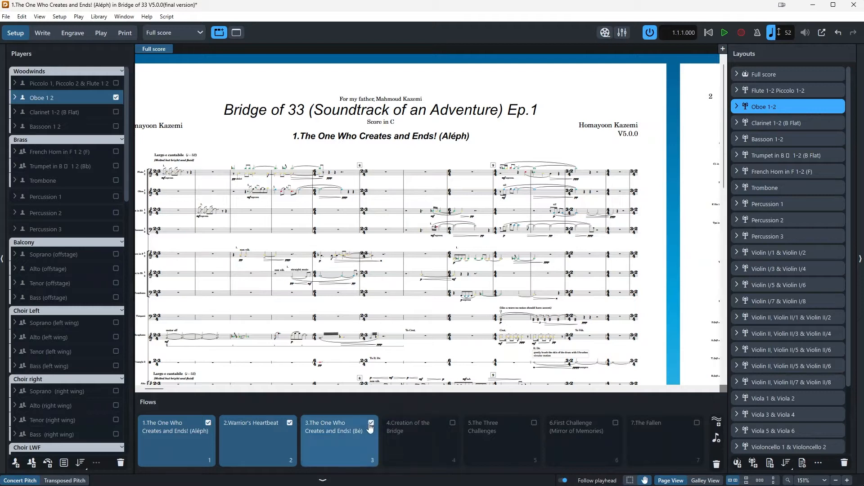
left_click(371, 423)
left_click(290, 423)
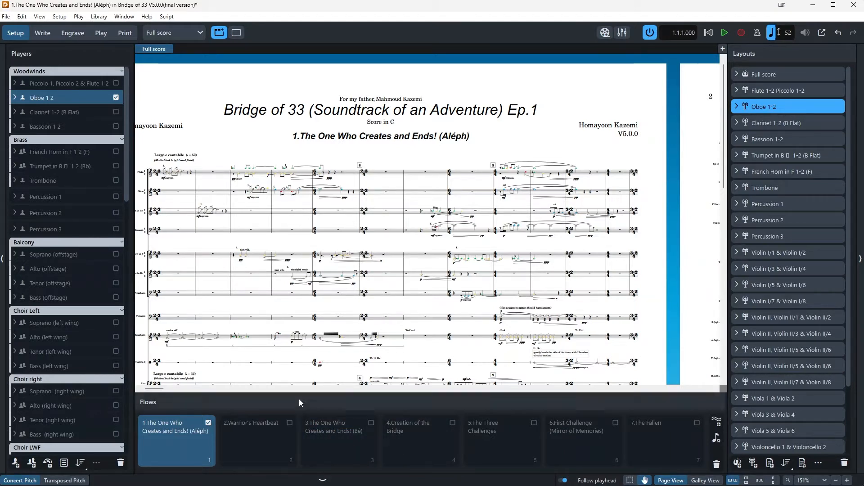
left_click(188, 30)
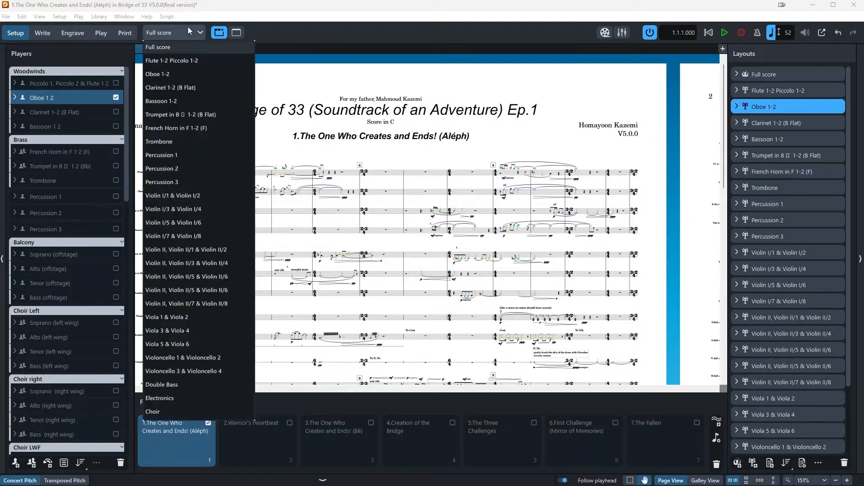
left_click(188, 73)
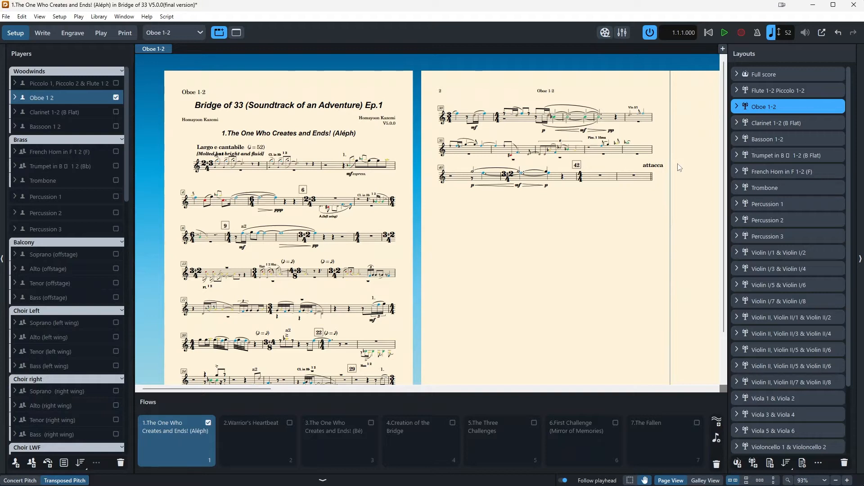
Hide and reshow the layout tabs, and open the Clarinet 1-2 (B Flat) layout in a new tab.
left_click(219, 36)
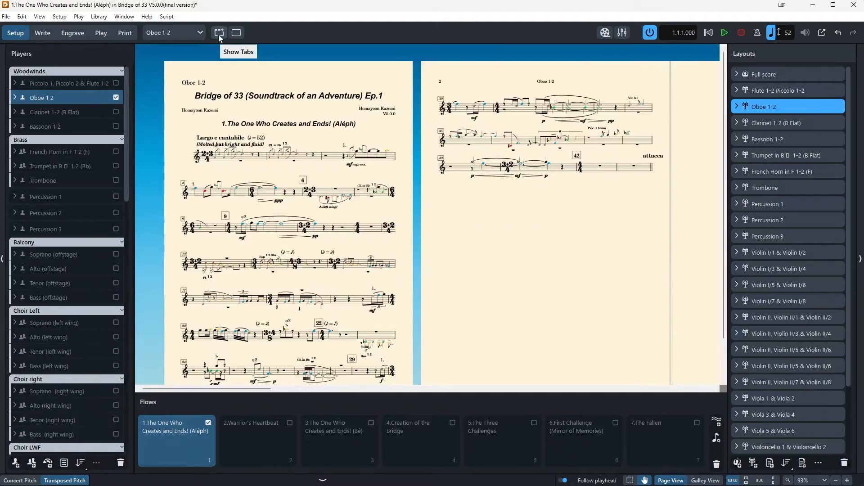
left_click(219, 36)
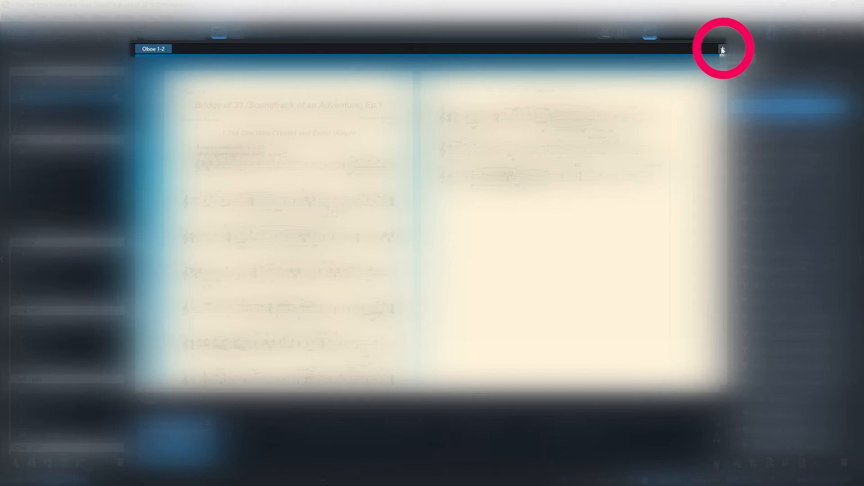
left_click(722, 50)
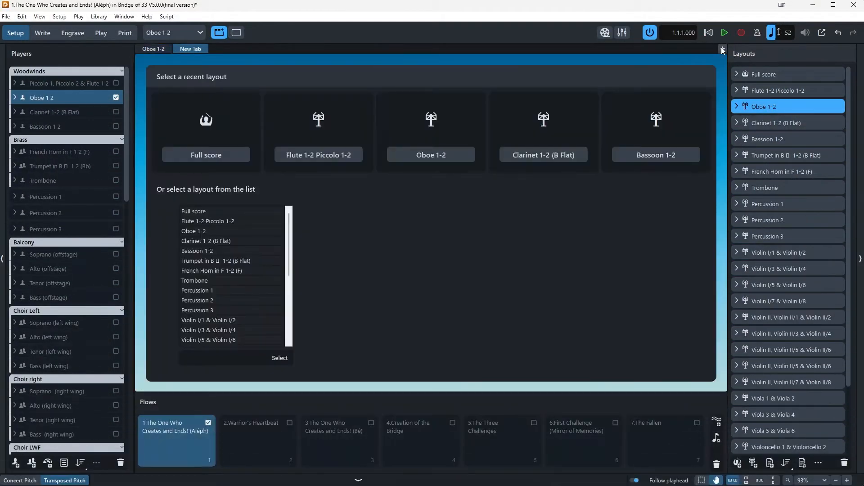
left_click(565, 156)
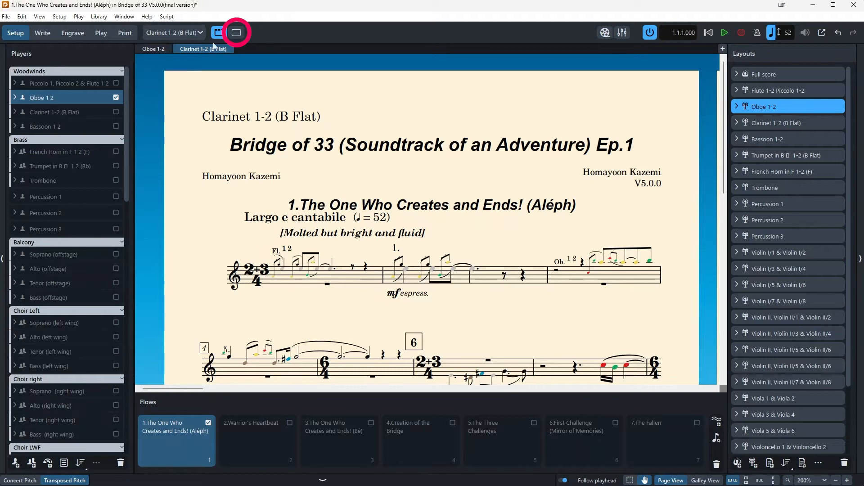
Hide all the panels around the music area and restore them.
left_click(237, 32)
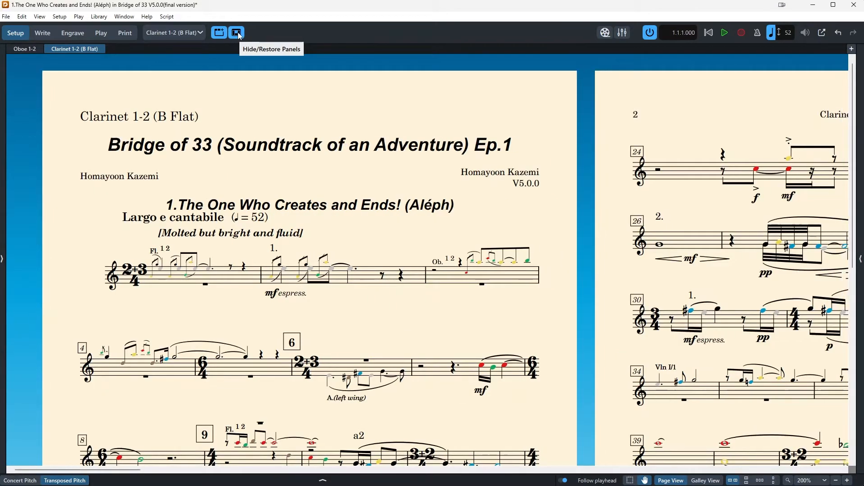
left_click(238, 37)
left_click(239, 37)
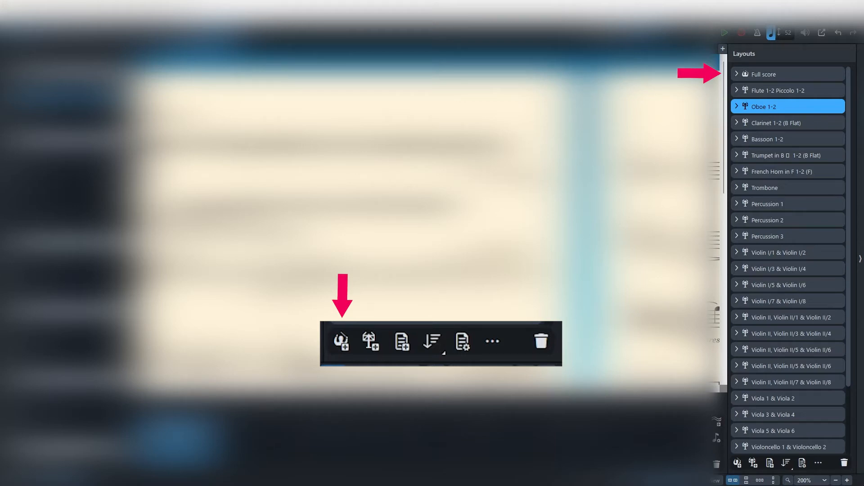
Add a new full score layout and a new instrumental part layout containing the Trombone player.
left_click(372, 464)
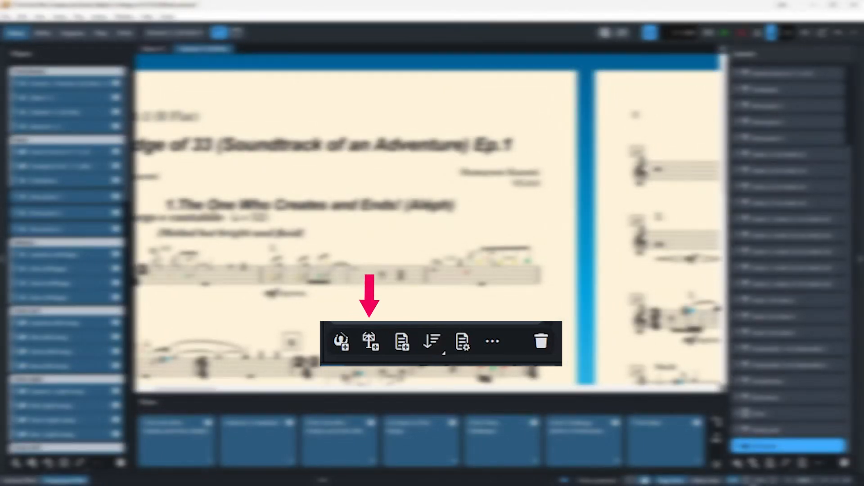
left_click(753, 463)
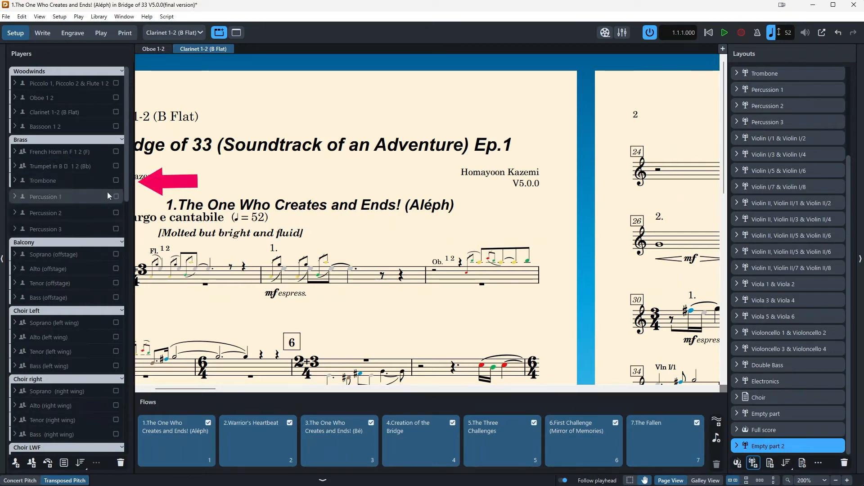
left_click(117, 180)
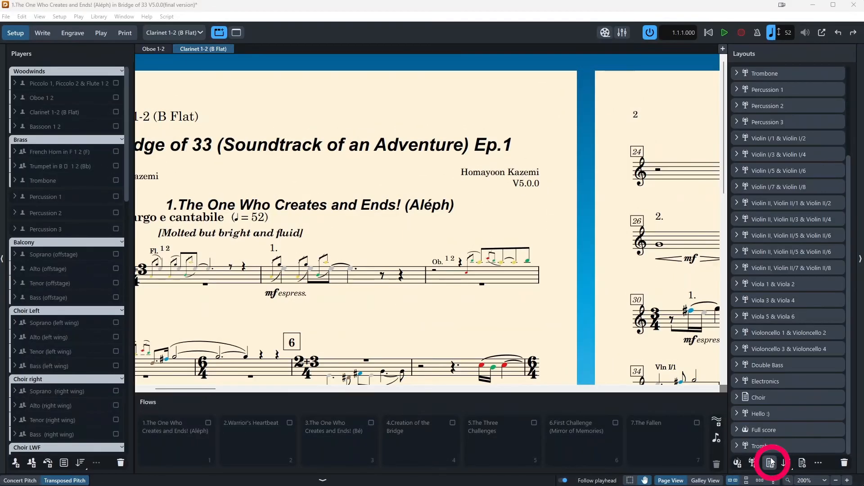
Add a custom score layout containing the Percussion 1 player and display it in the music area.
left_click(771, 462)
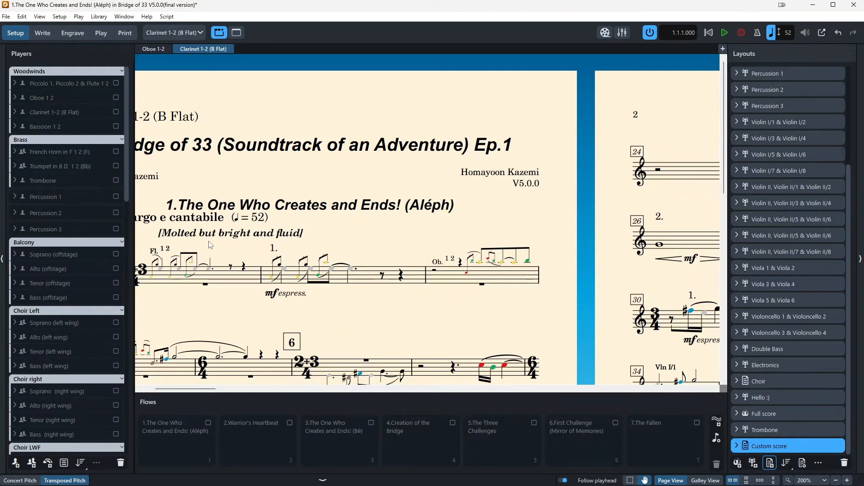
left_click(116, 197)
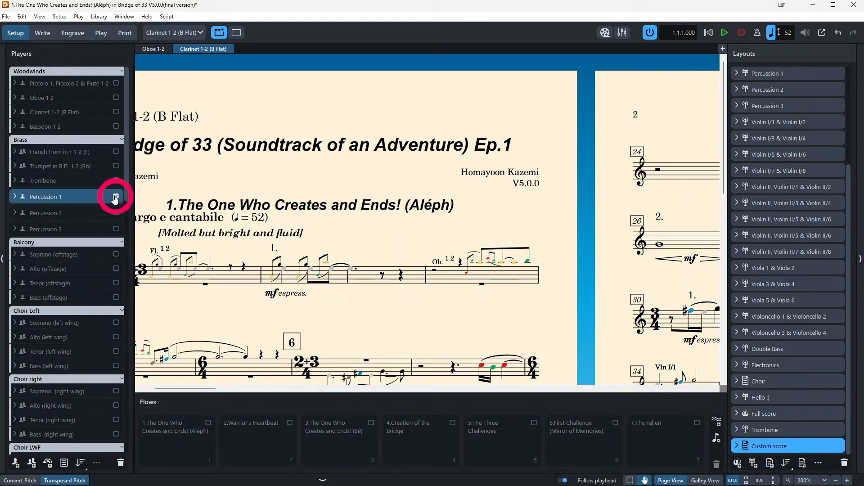
left_click(186, 33)
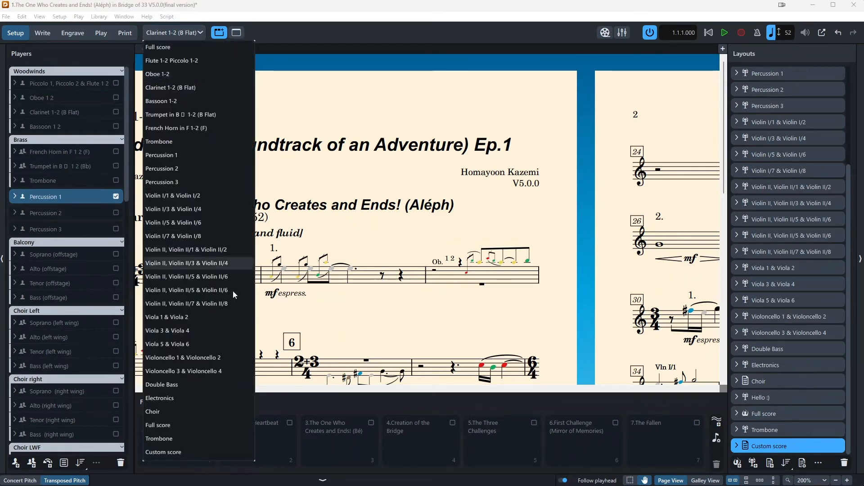
left_click(208, 453)
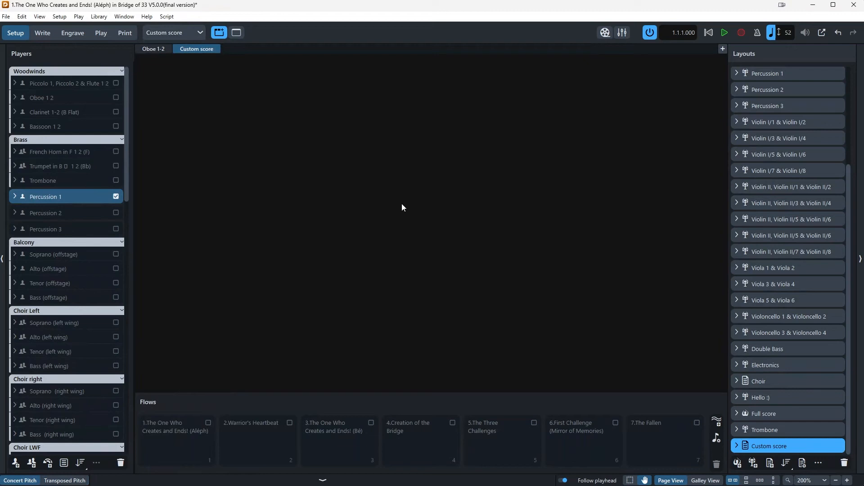
Replace Percussion 1 with the Trombone player in the custom score layout and include flow 1.
key("Up")
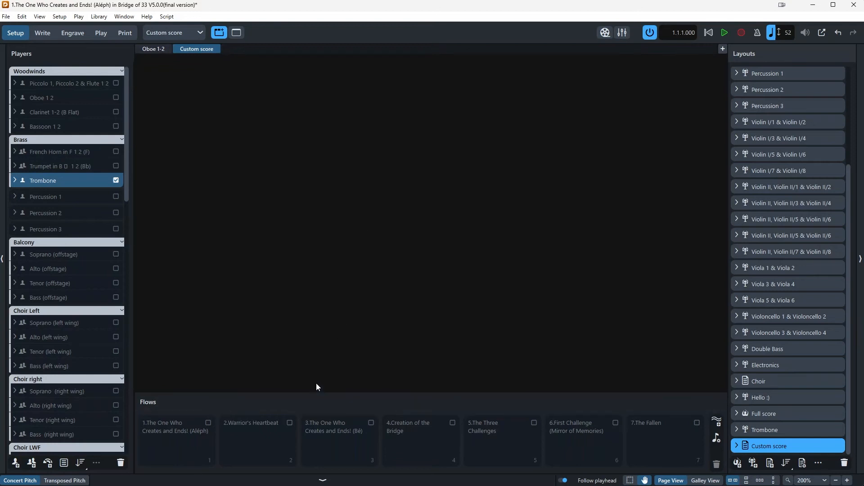
left_click(208, 425)
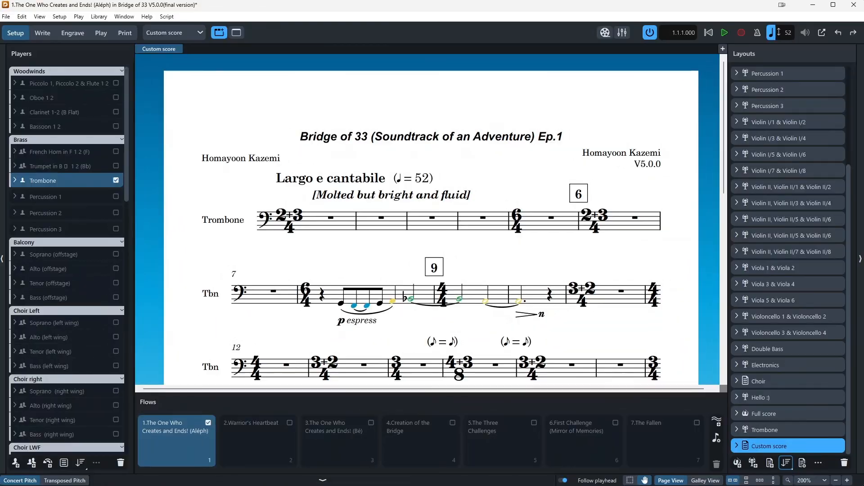
Expand the layout cards from Percussion 1 to Violin I/3 & Violin I/4, and sort the layouts.
left_click(737, 74)
left_click(737, 104)
left_click(738, 134)
left_click(737, 164)
left_click(737, 194)
scroll(849, 209, "down", 1)
scroll(848, 210, "down", 1)
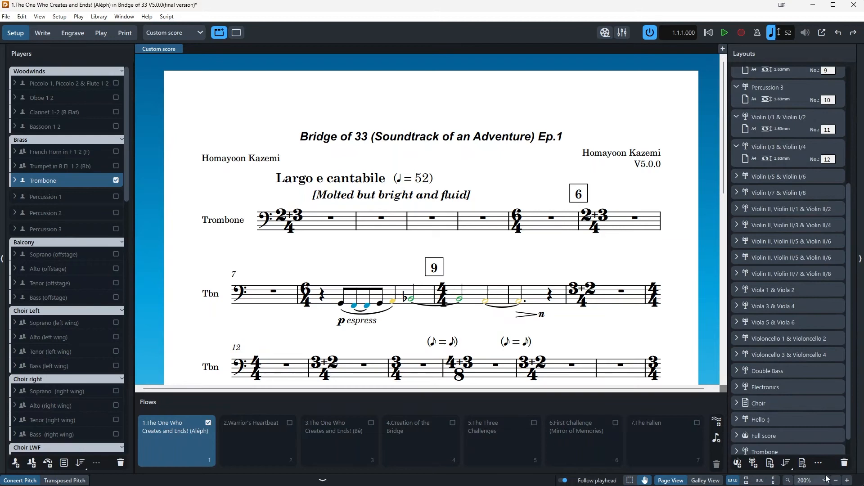
left_click(787, 463)
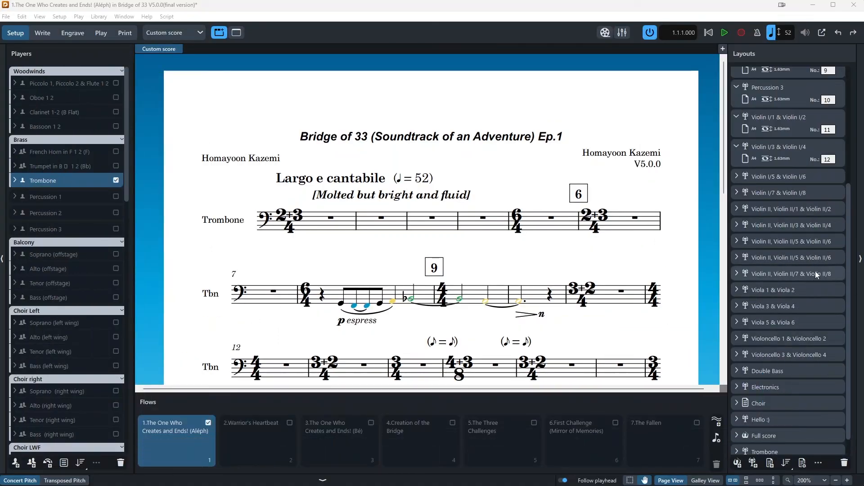
Open the available commands for the Violin I/5 & Violin I/6 layout.
right_click(806, 176)
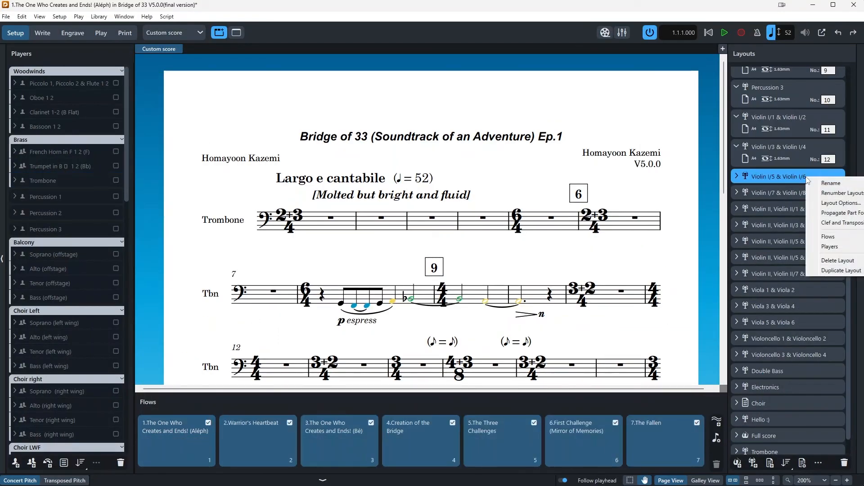